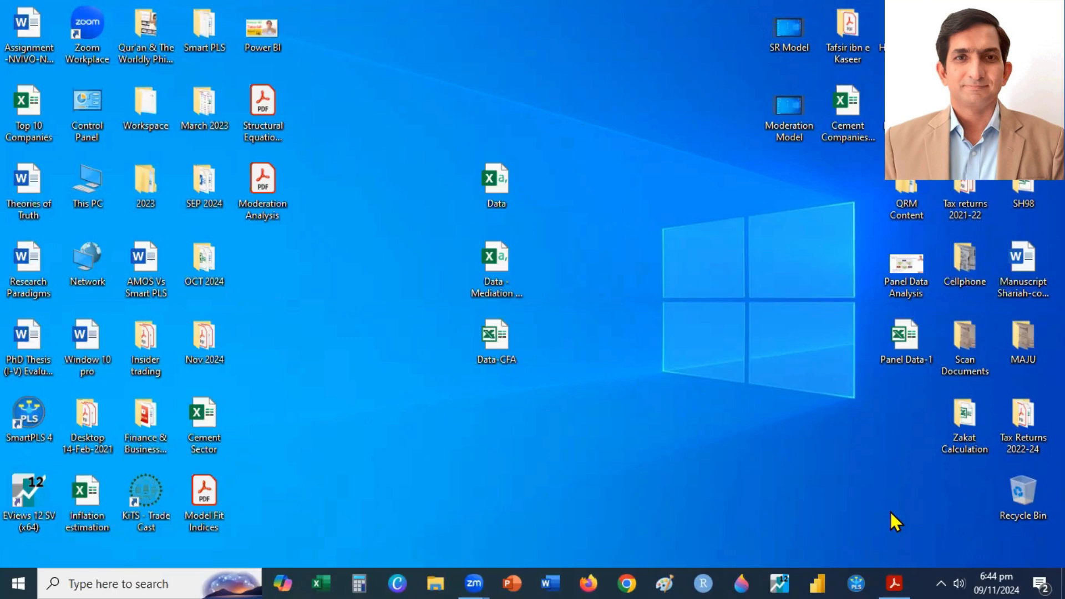
Open SmartPLS 4 and create a new project named Mediation Analysis.
click(856, 582)
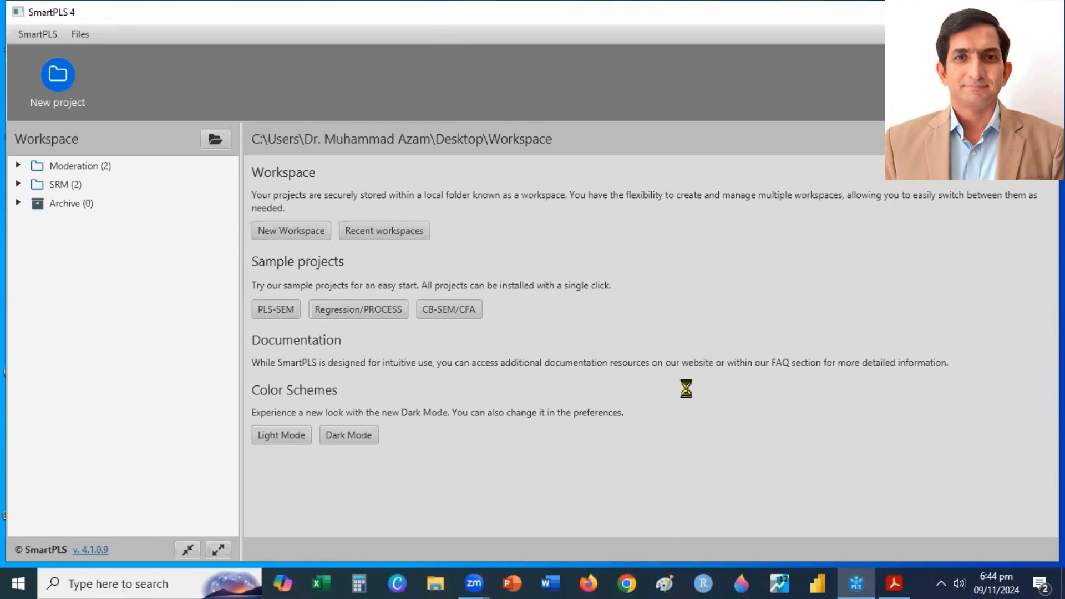
click(48, 76)
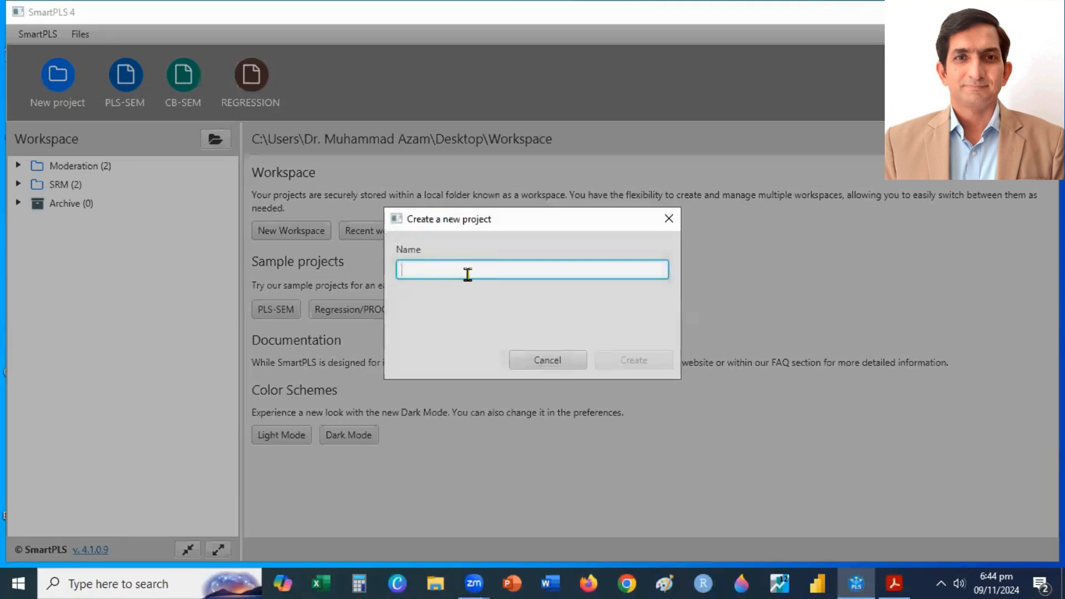
text(Mediation Analysis)
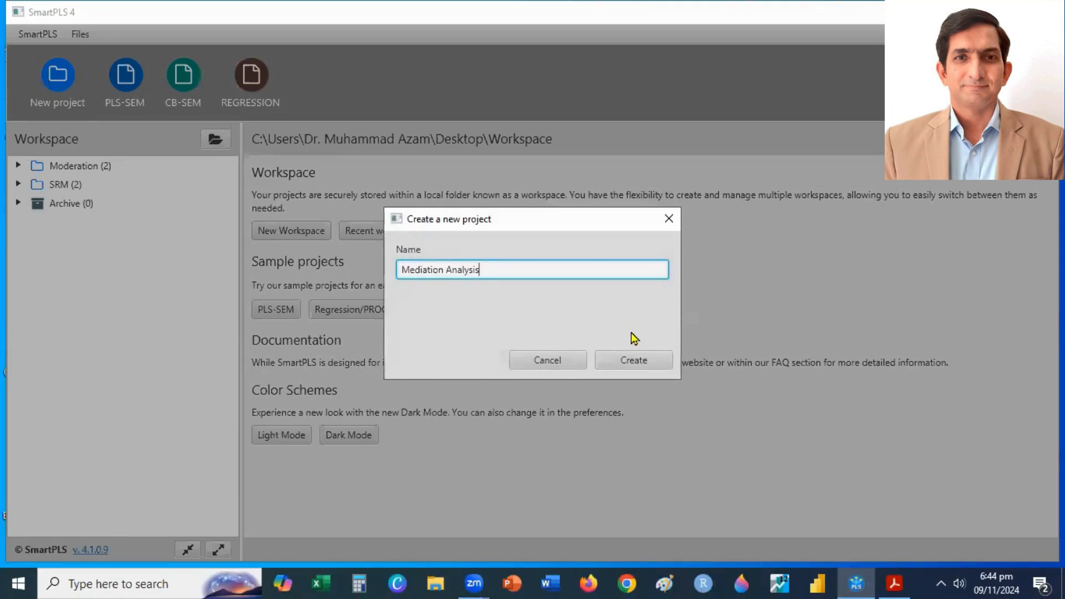
click(625, 360)
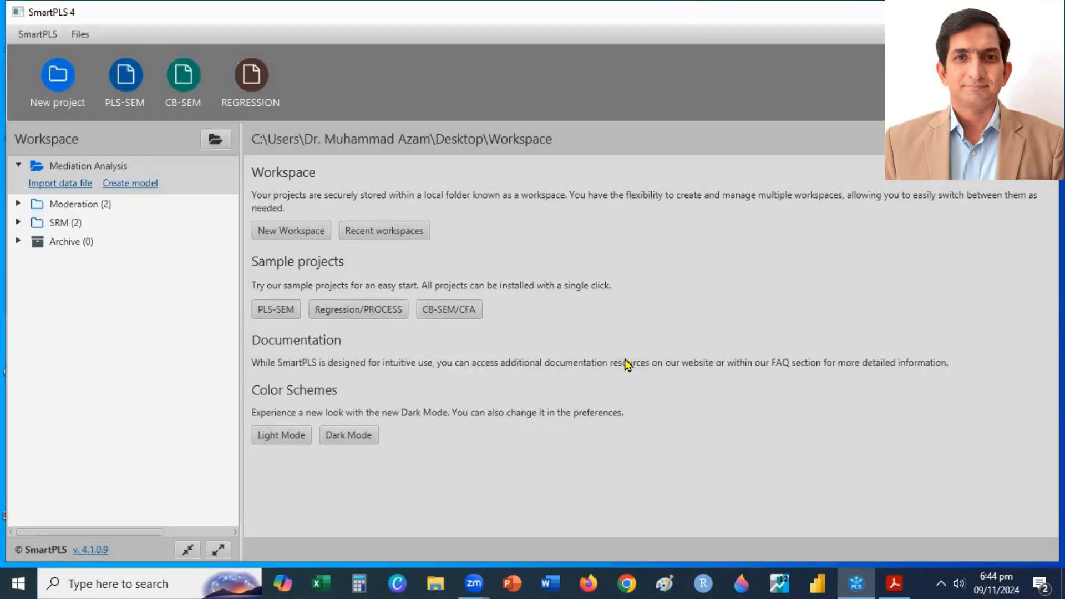
Import the Data CSV file from the Desktop into the Mediation Analysis project with default settings and return to the workspace.
click(69, 189)
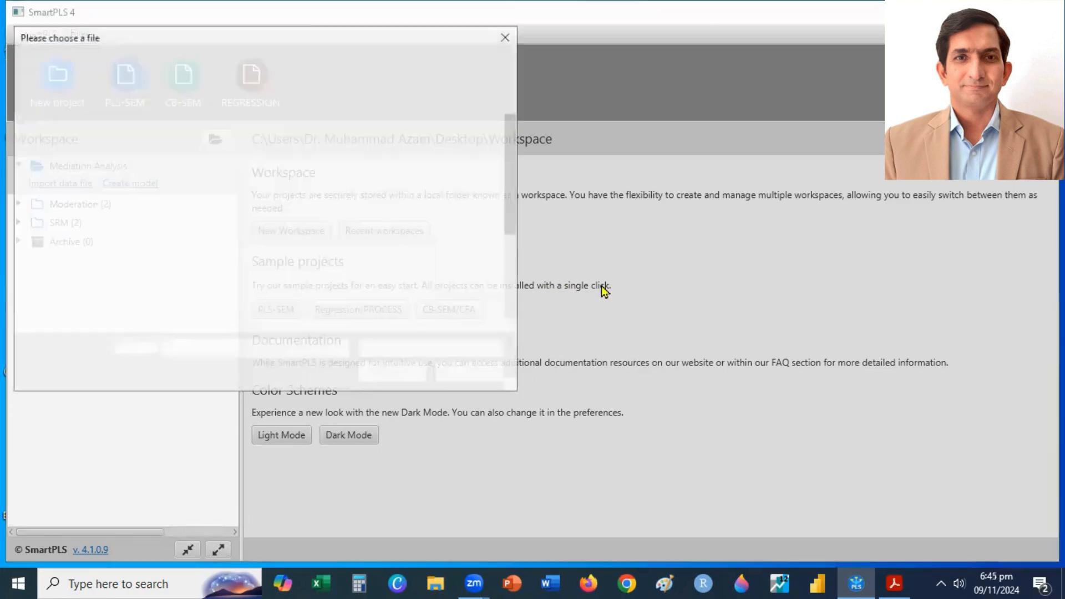
drag(511, 204, 459, 300)
click(348, 272)
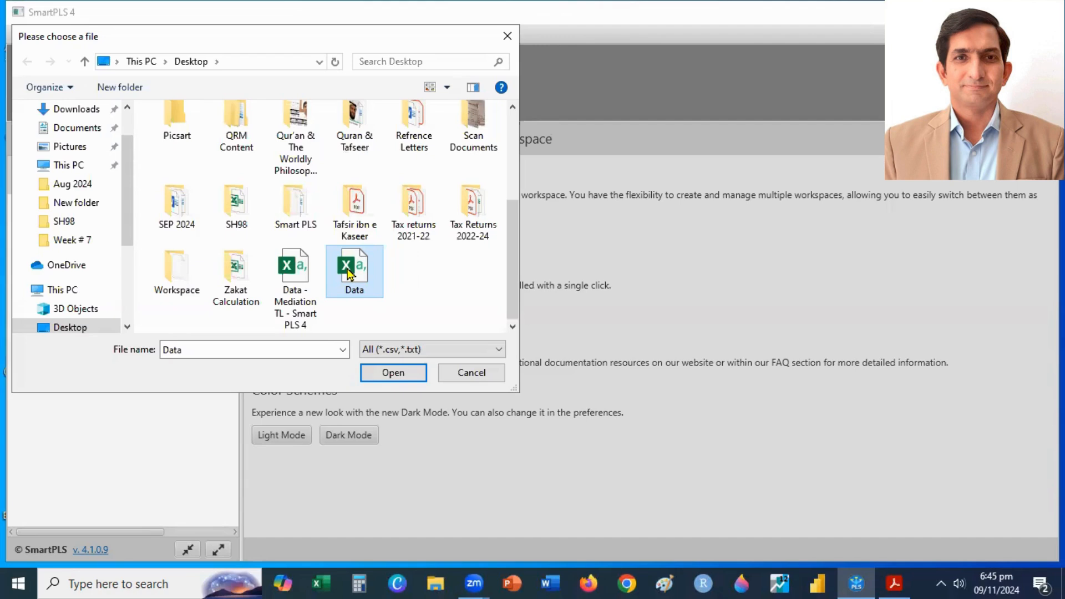
click(381, 373)
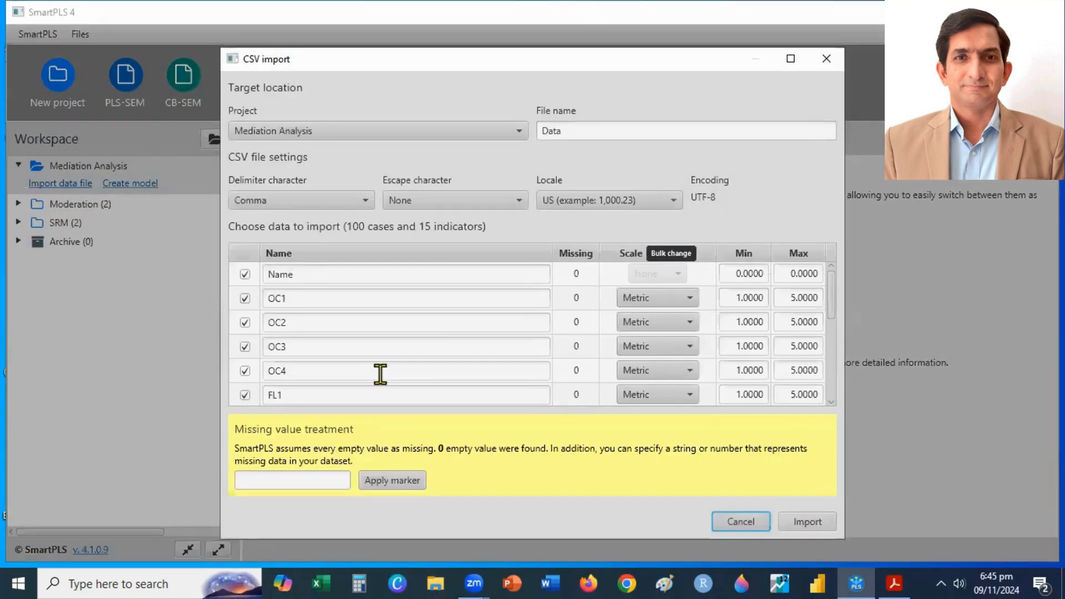
click(807, 524)
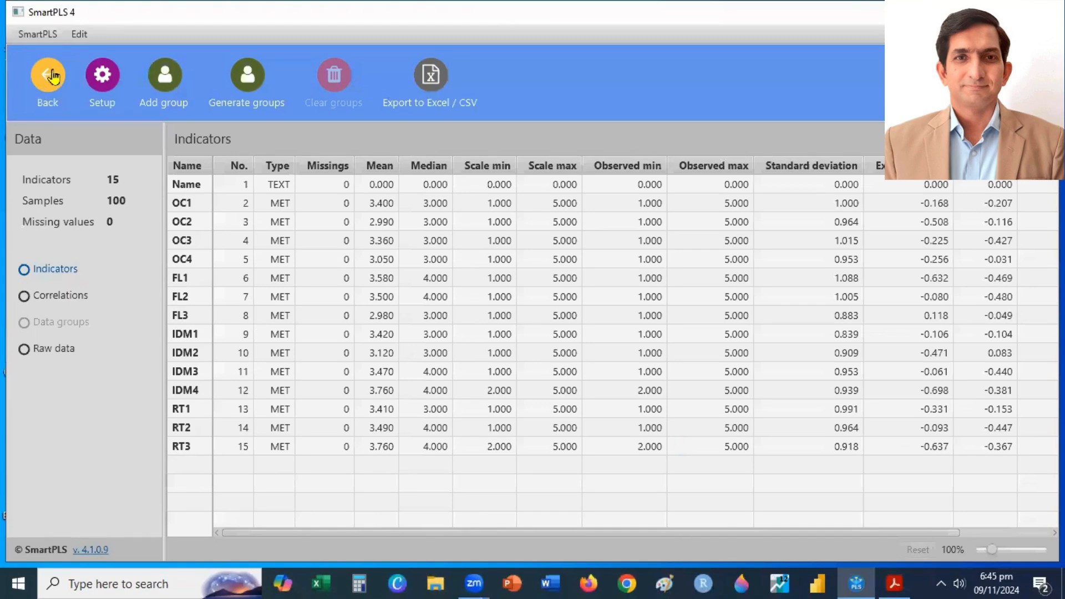
click(48, 76)
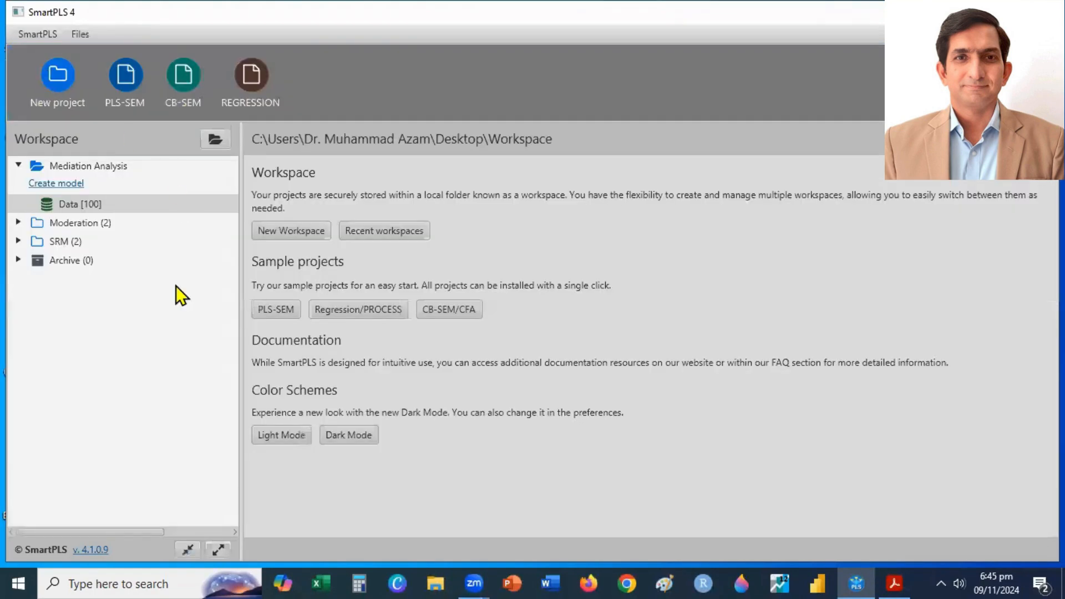
Create a PLS-SEM model named Mediation Model in the Mediation Analysis project.
click(62, 185)
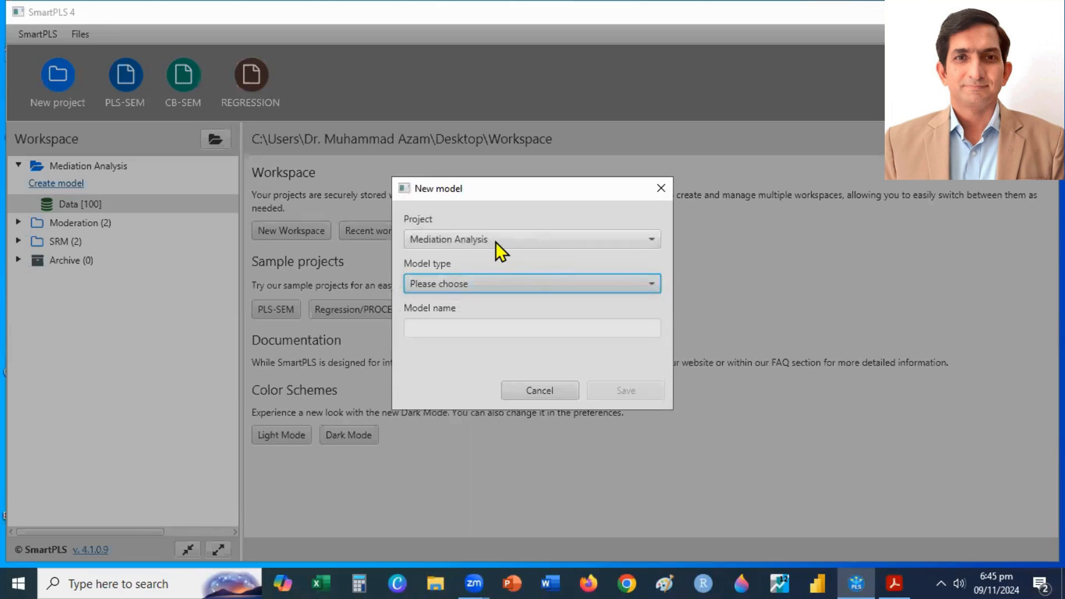
click(485, 285)
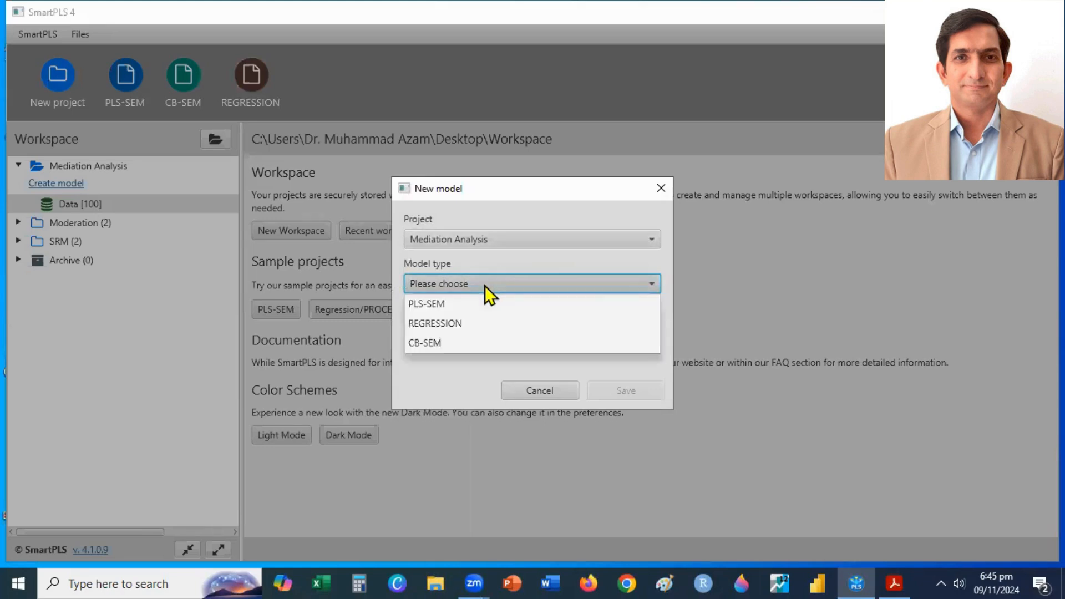
click(457, 306)
click(449, 329)
text(Mediation Analysis)
key(BackSpace)
key(BackSpace)
key(BackSpace)
key(BackSpace)
key(BackSpace)
key(BackSpace)
key(BackSpace)
key(BackSpace)
key(BackSpace)
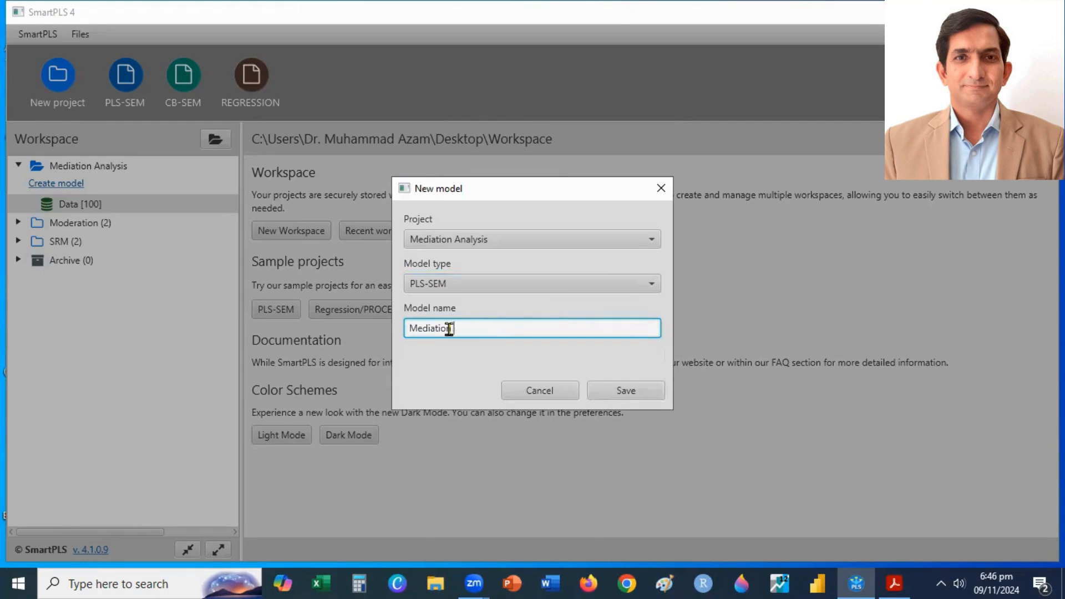
text(Model)
click(633, 392)
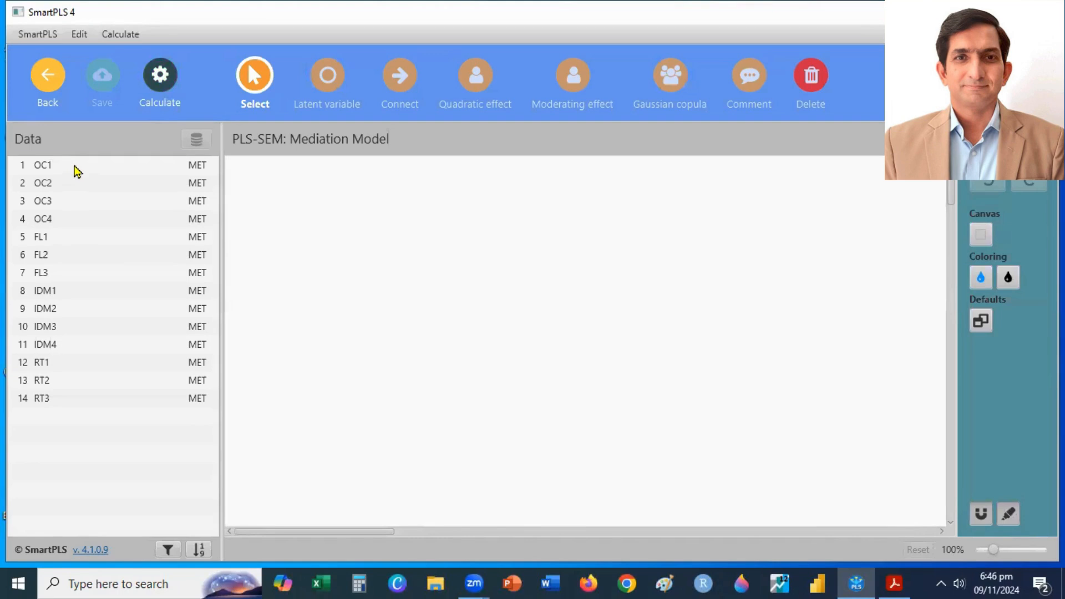
Add a latent variable named OC with indicators OC1 to OC4 to the model canvas.
click(77, 166)
ctrl+click(72, 185)
ctrl+click(66, 202)
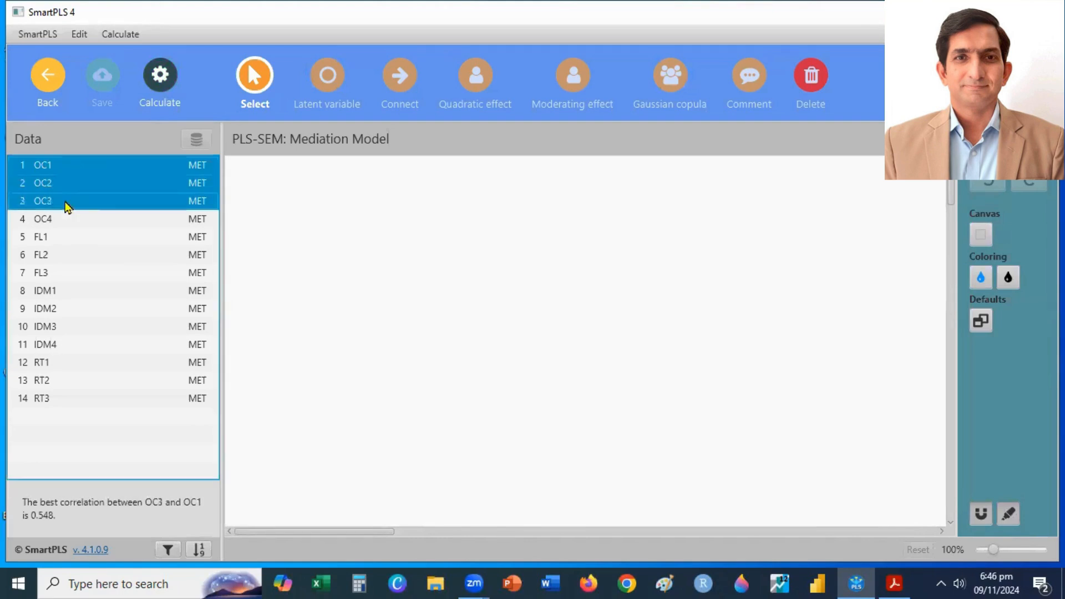
ctrl+click(65, 218)
drag(80, 209, 356, 314)
text(oc)
key(Return)
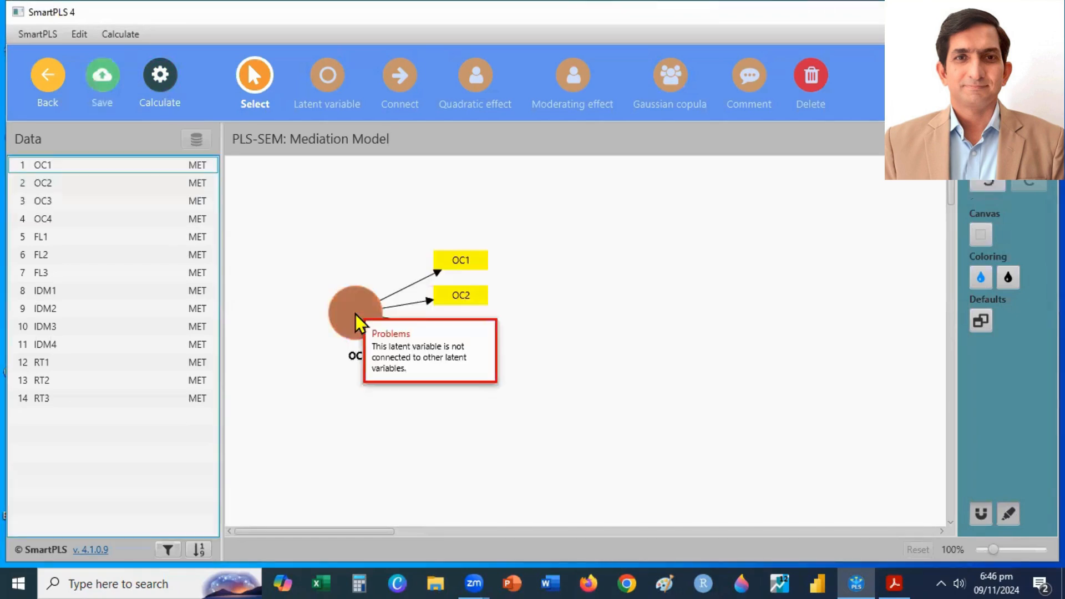
Add a latent variable named IDM with indicators IDM1 to IDM4 on the opposite side of the canvas from OC.
click(78, 292)
ctrl+click(86, 311)
ctrl+click(73, 328)
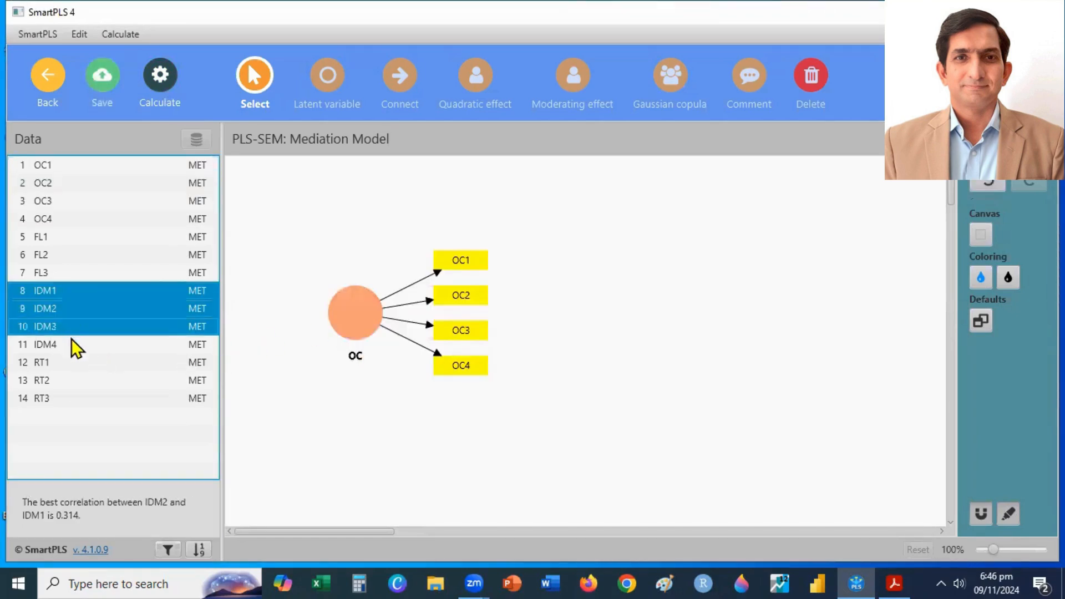
ctrl+click(72, 344)
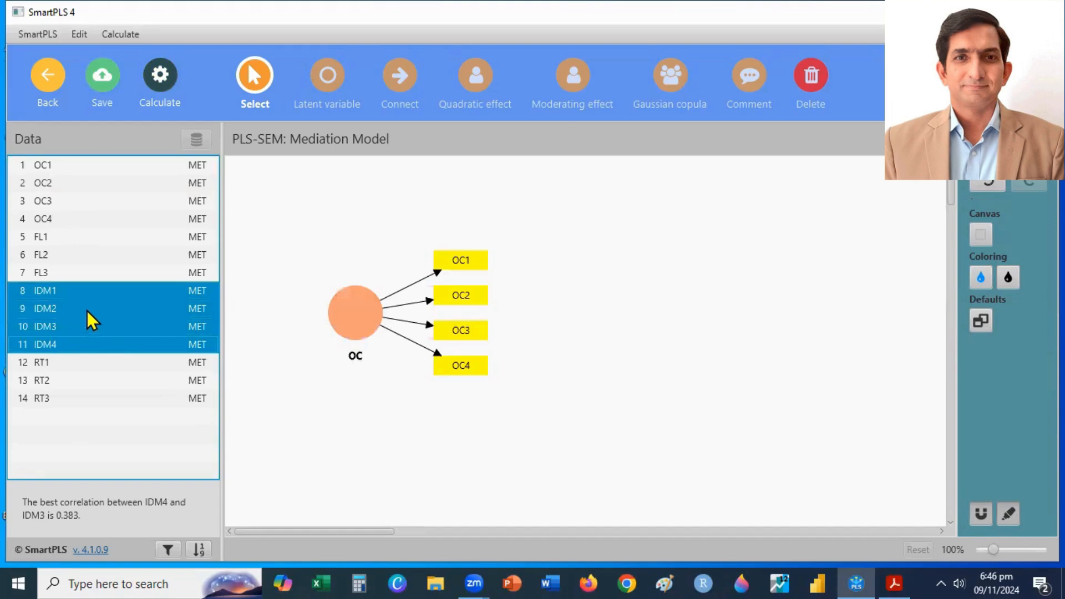
drag(88, 313, 754, 305)
drag(754, 306, 760, 322)
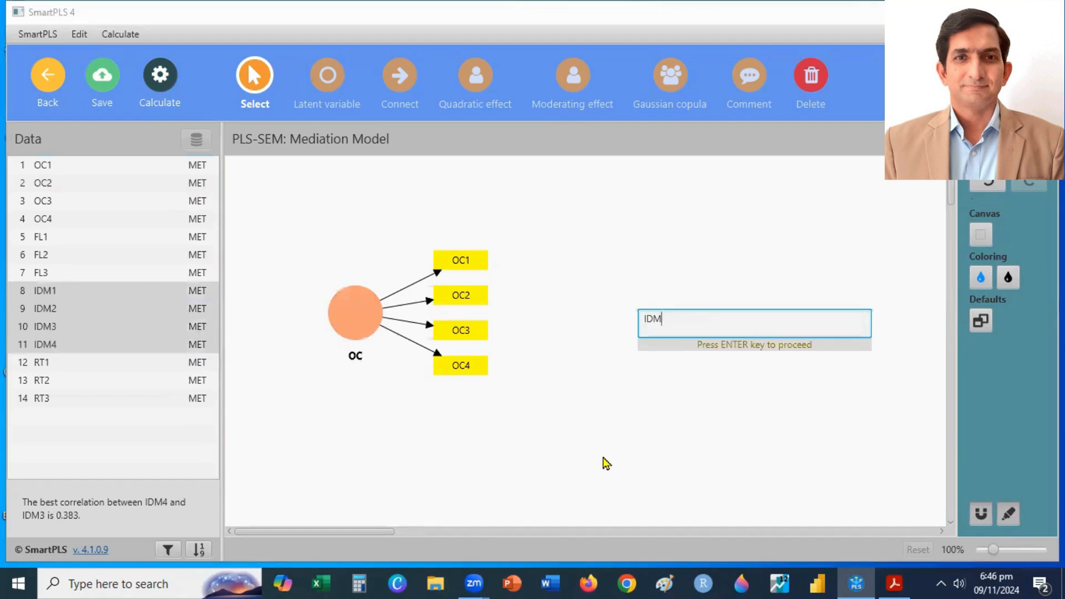
key(Return)
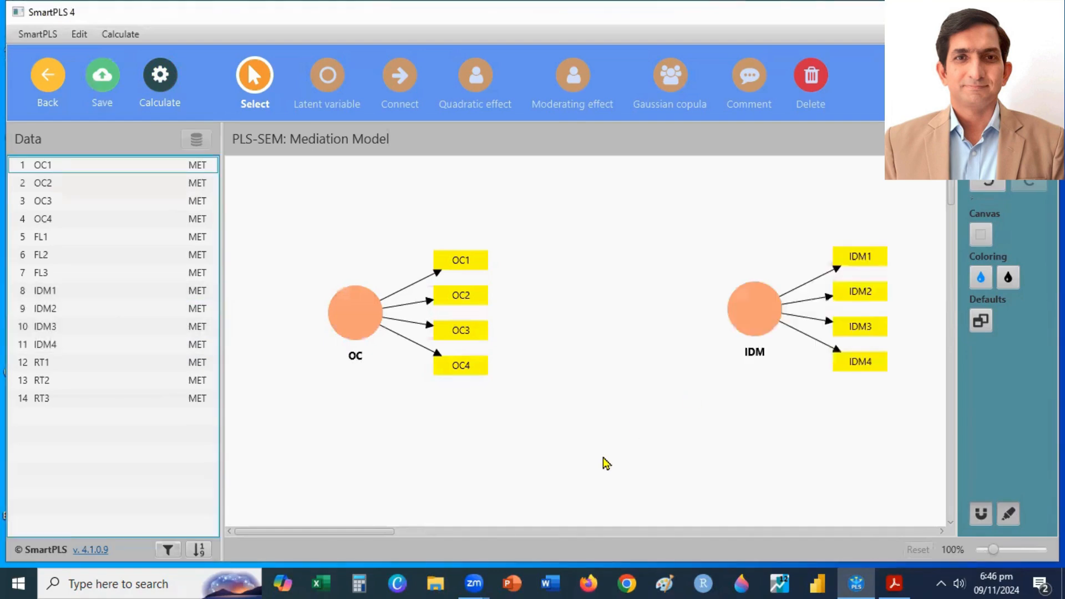
Align the OC indicators to the left of their construct and move OC and IDM lower on the canvas at the same height.
click(358, 310)
right_click(358, 311)
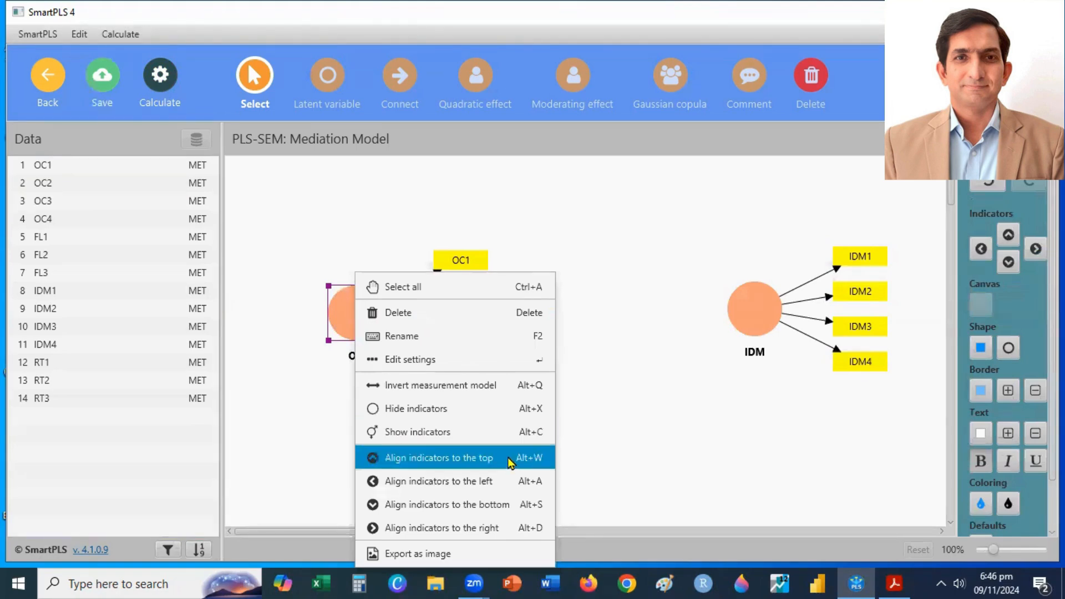
click(494, 486)
drag(369, 310, 394, 377)
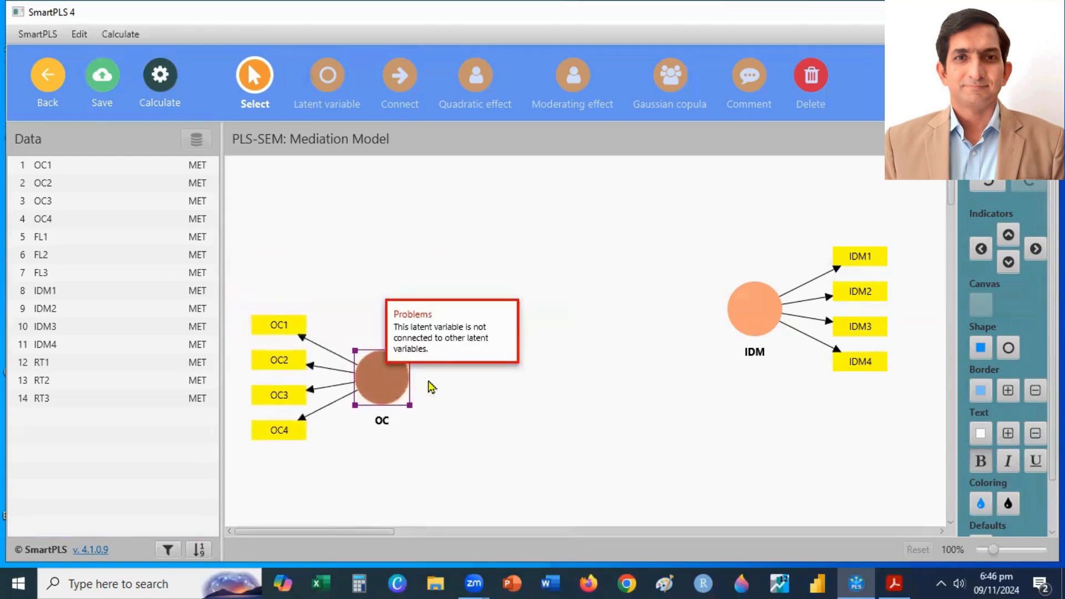
drag(747, 317, 783, 386)
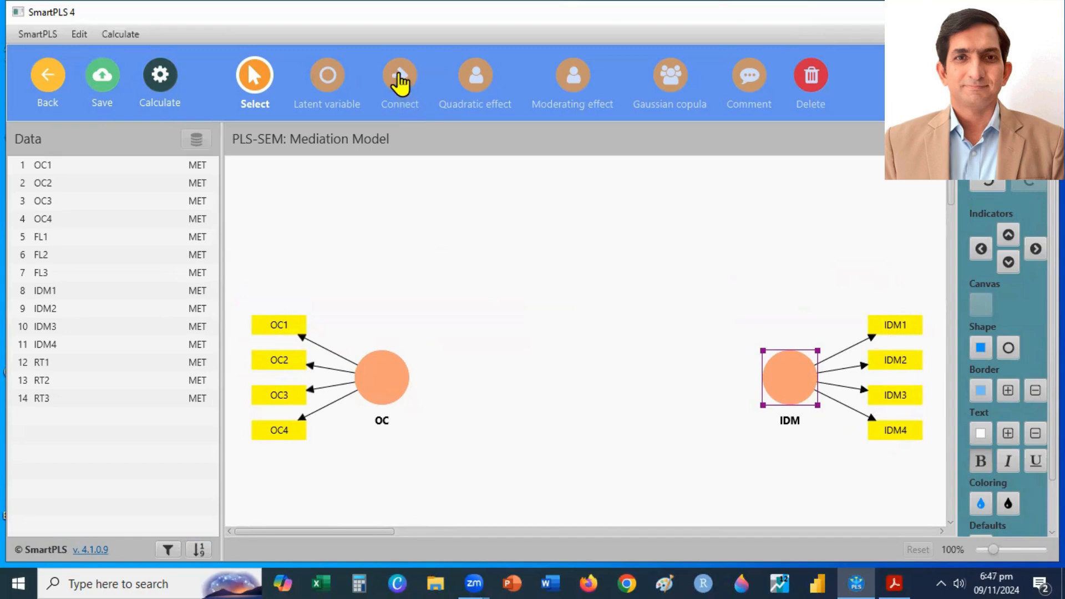
Connect OC to IDM with a direct path.
click(399, 80)
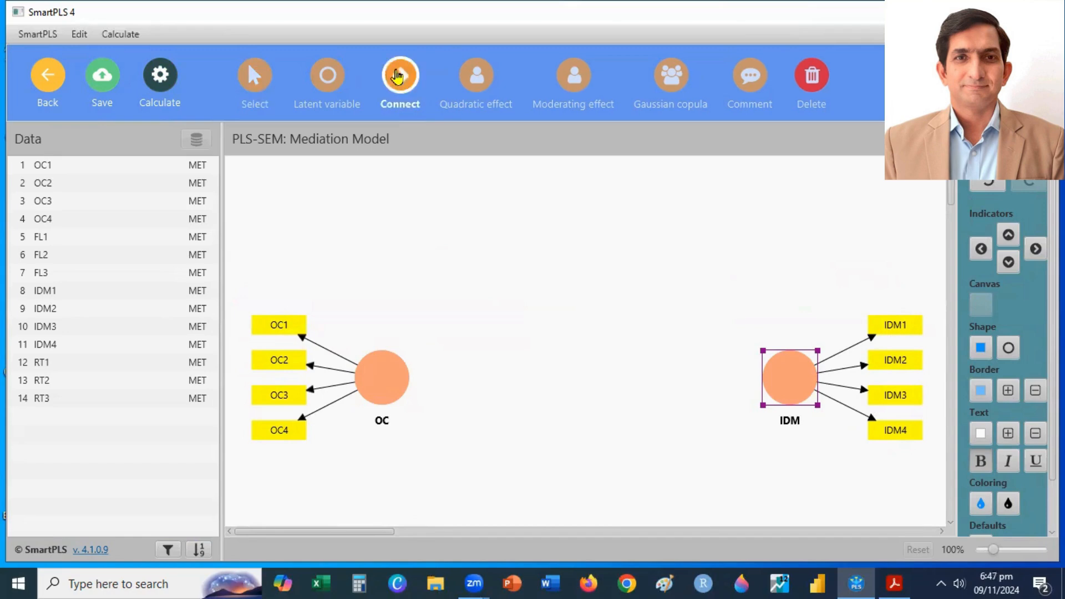
click(395, 385)
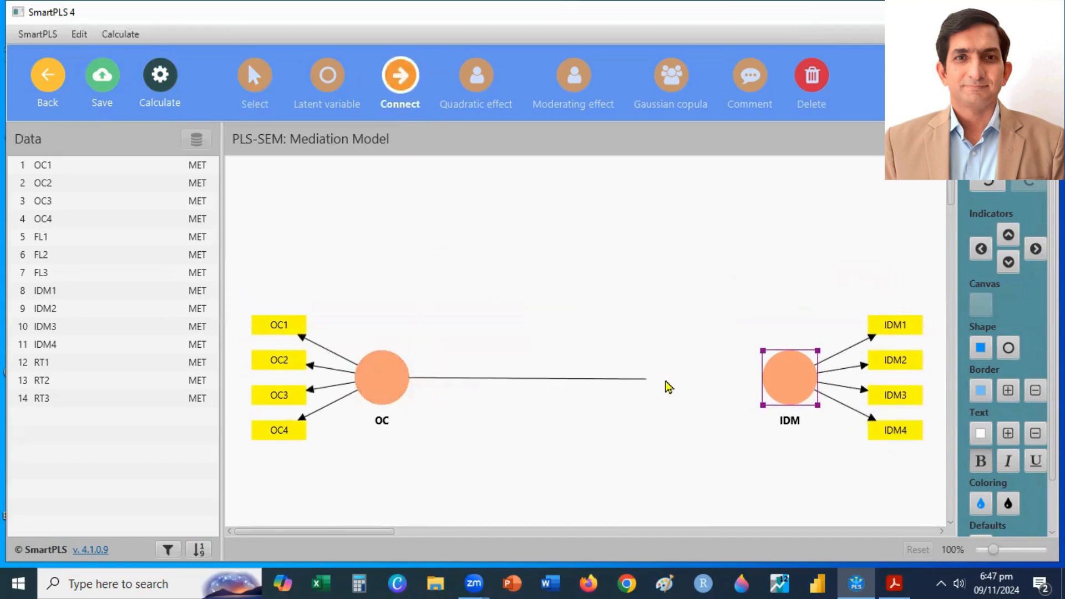
click(796, 383)
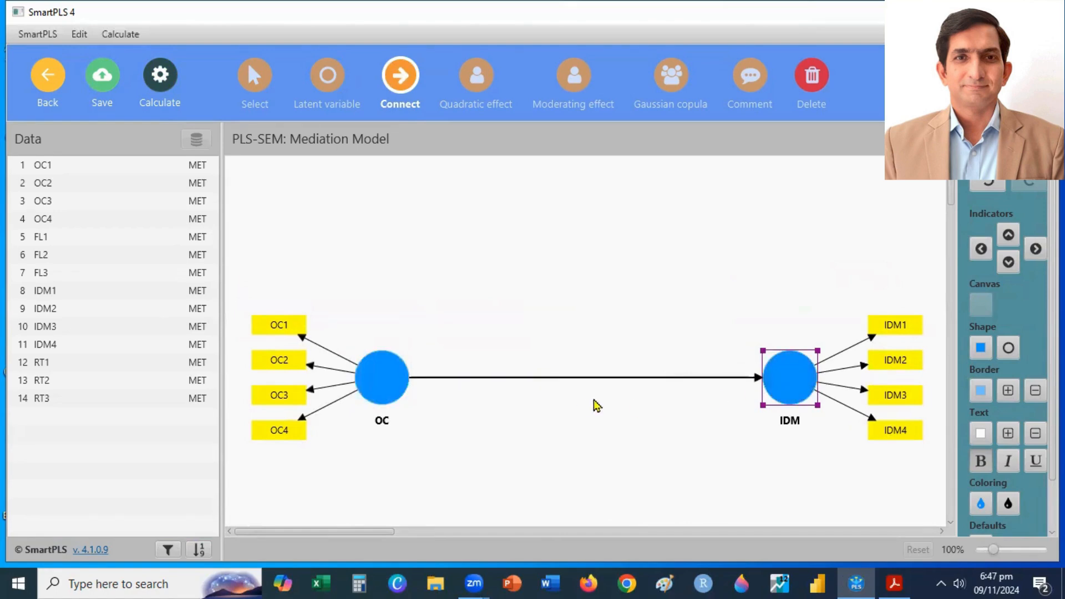
Check the mediation diagram in Acrobat, and in SmartPLS add latent variable RT between and above OC and IDM, with indicators RT1 to RT3 on top.
click(894, 583)
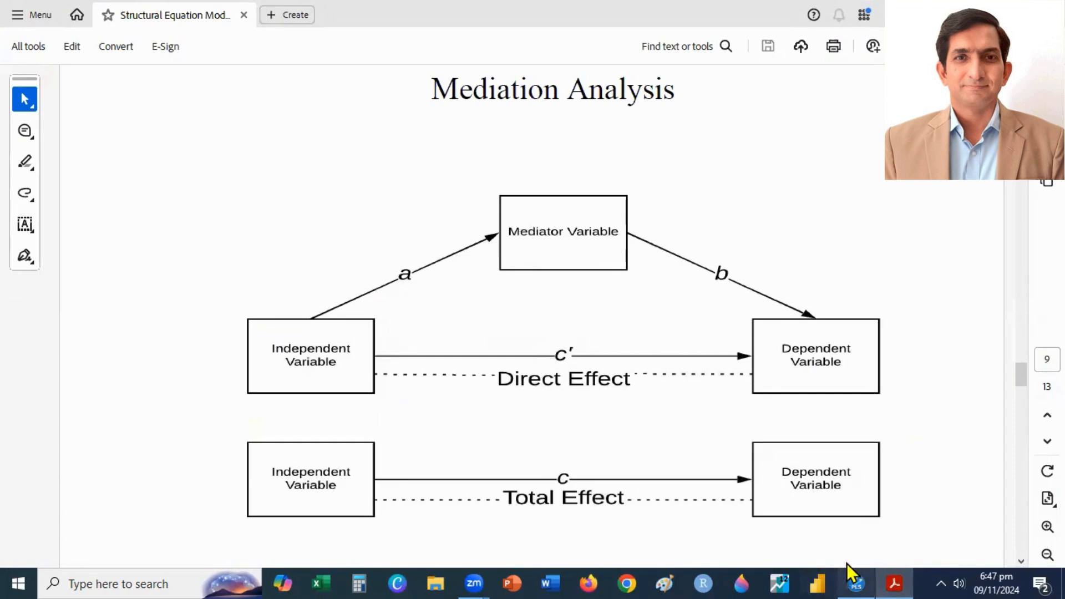
click(854, 580)
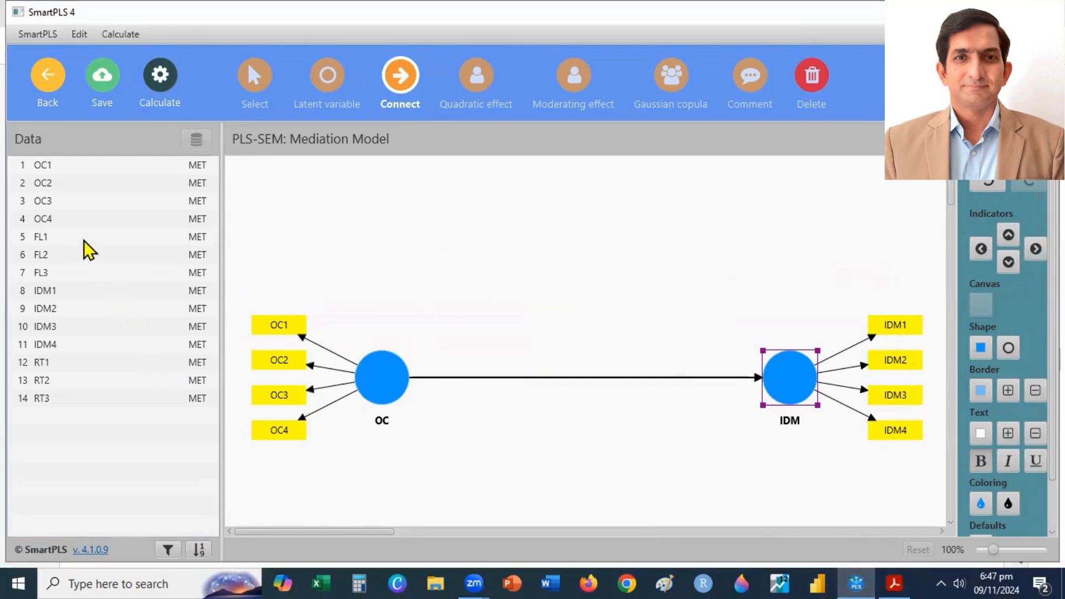
click(89, 363)
ctrl+click(86, 382)
ctrl+click(78, 400)
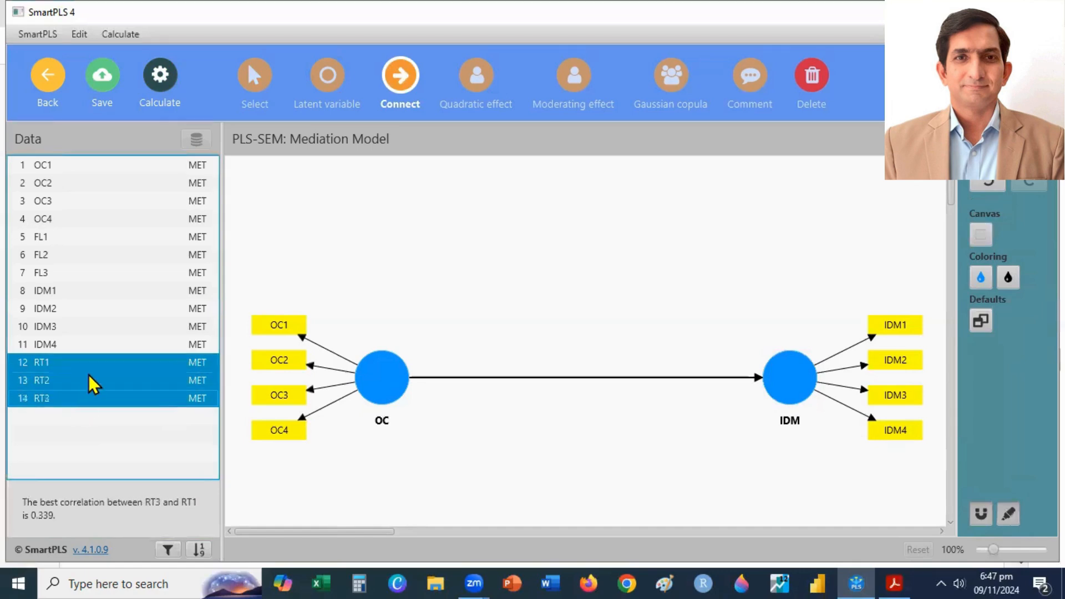
drag(569, 258, 569, 259)
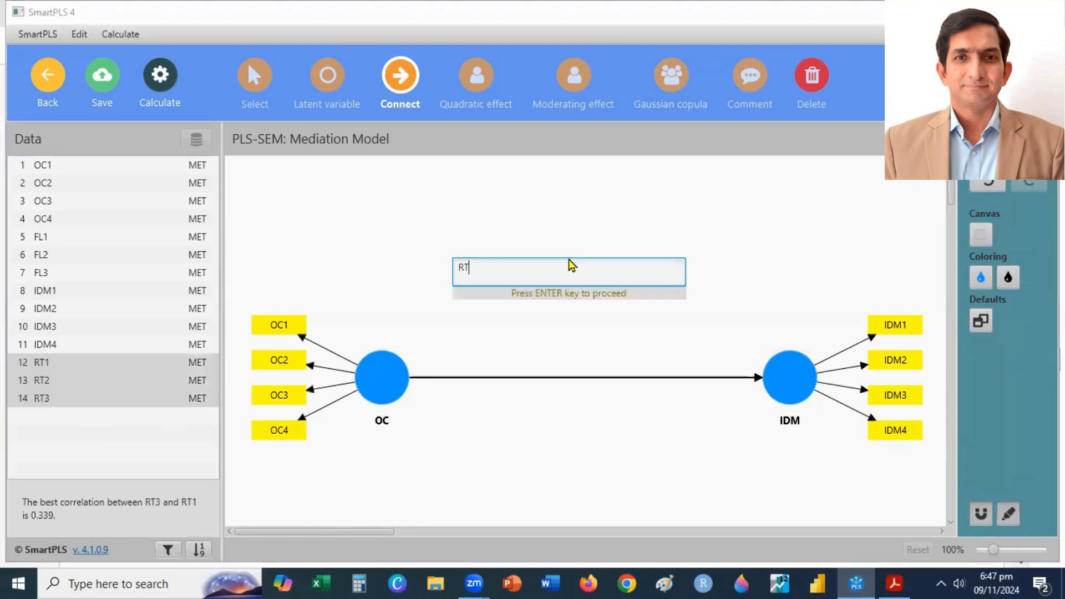
key(Return)
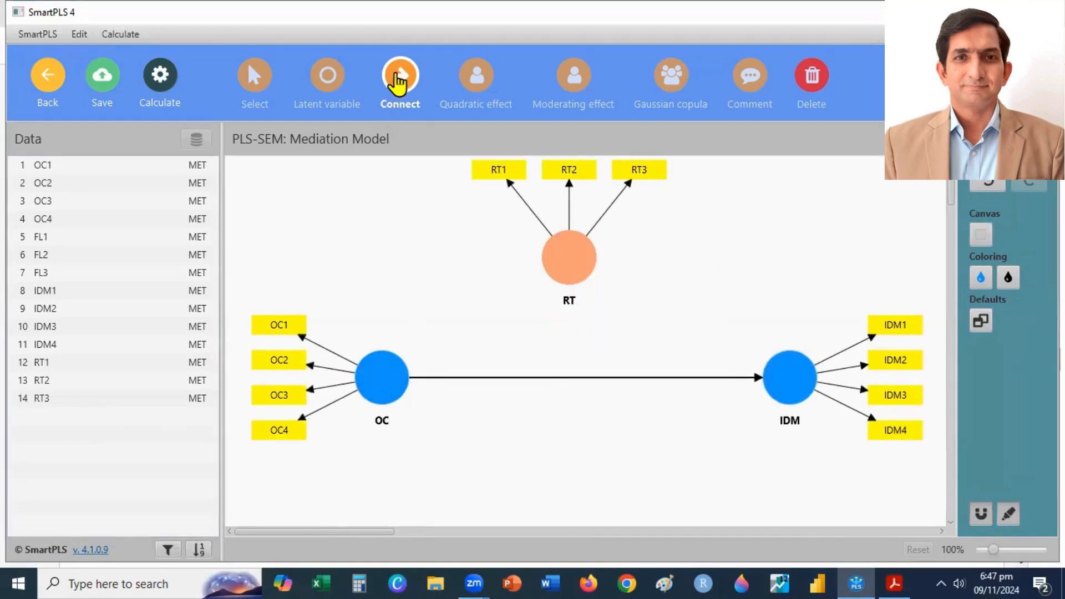
Connect OC to RT and RT to IDM to form the mediated path.
drag(379, 369, 796, 370)
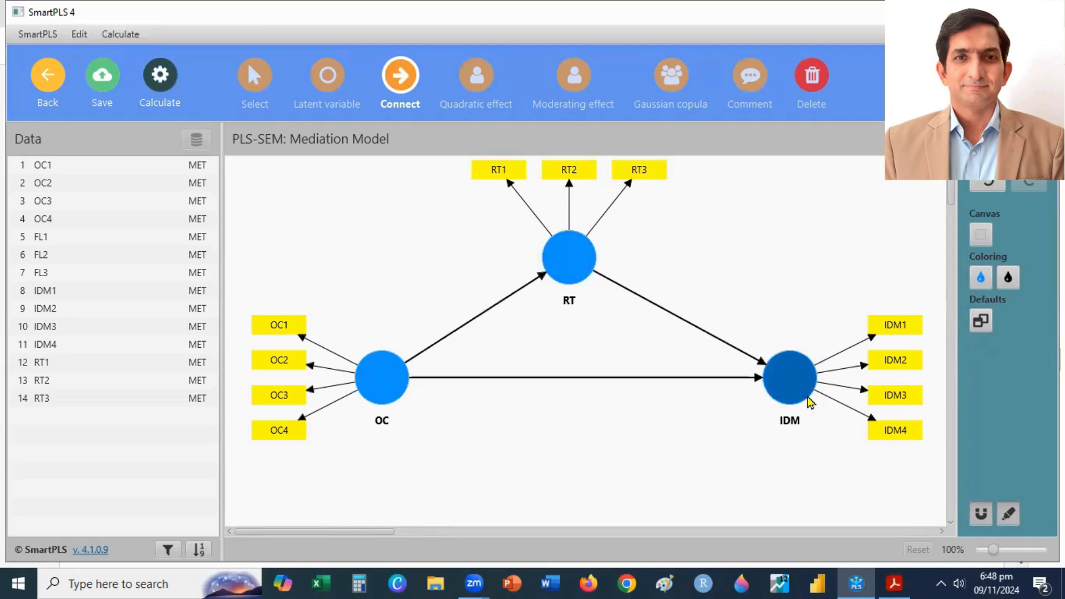
Switch to the PDF in Acrobat and review the direct and total effects in the Mediation Analysis diagram.
click(895, 582)
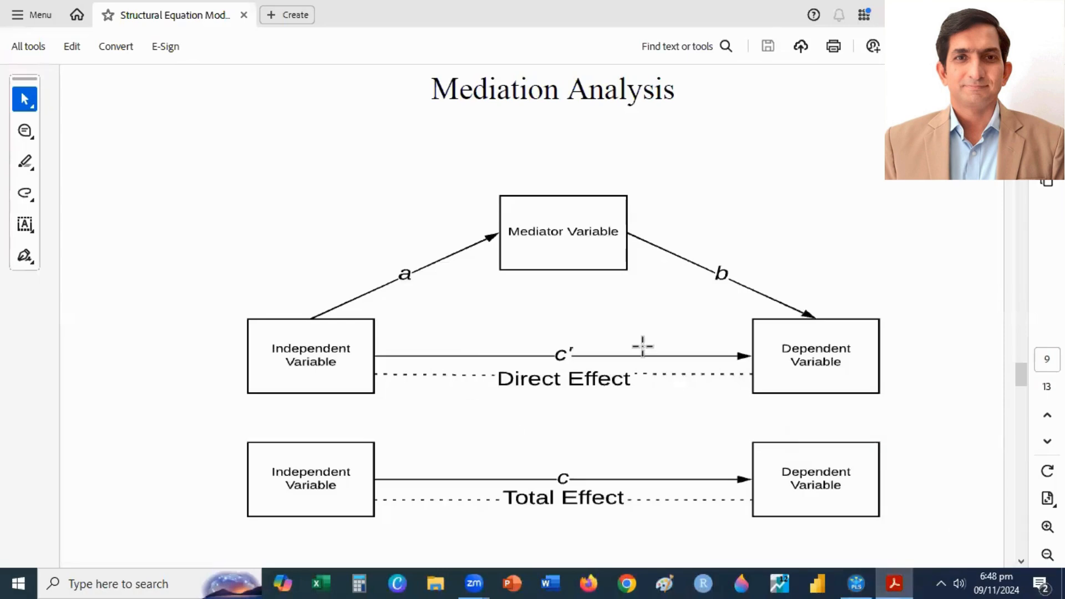
scroll(642, 378, up, 5)
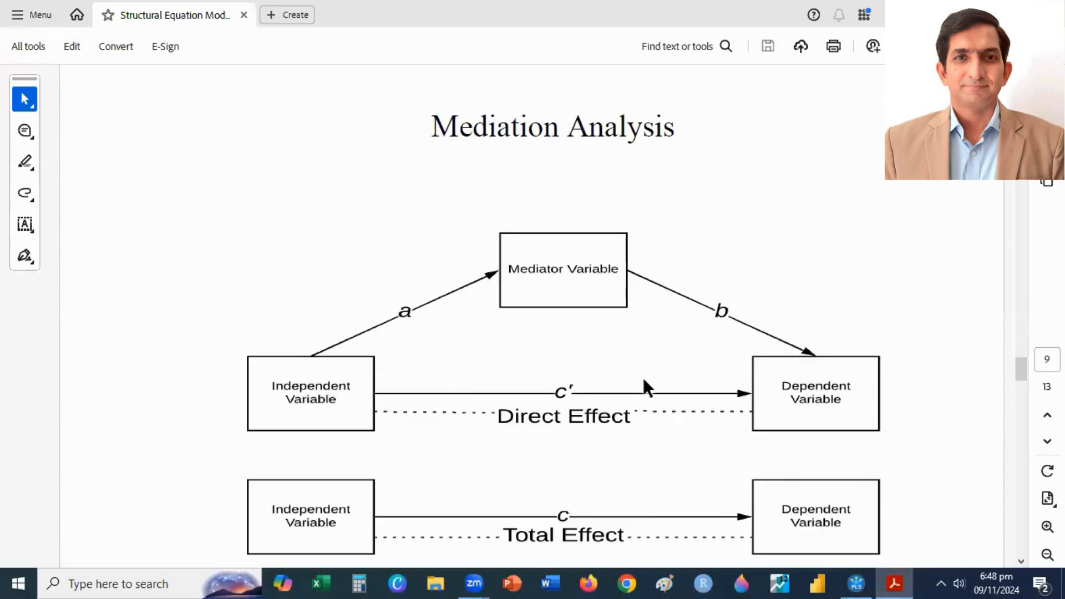